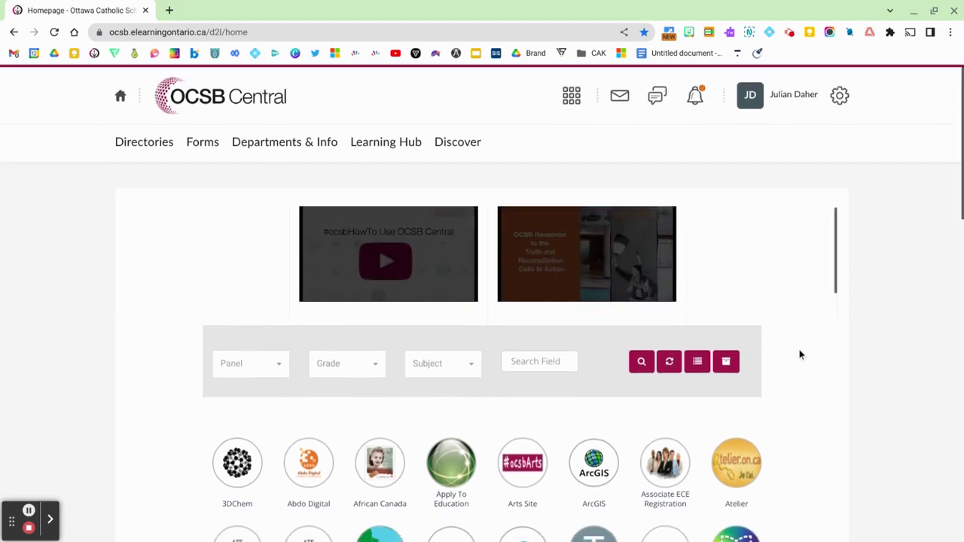
# Search the OCSB Central app directory for 'launch' to find the Launchpad 3d app.
pyautogui.scroll(-5, 800, 354)
pyautogui.scroll(-5, 707, 389)
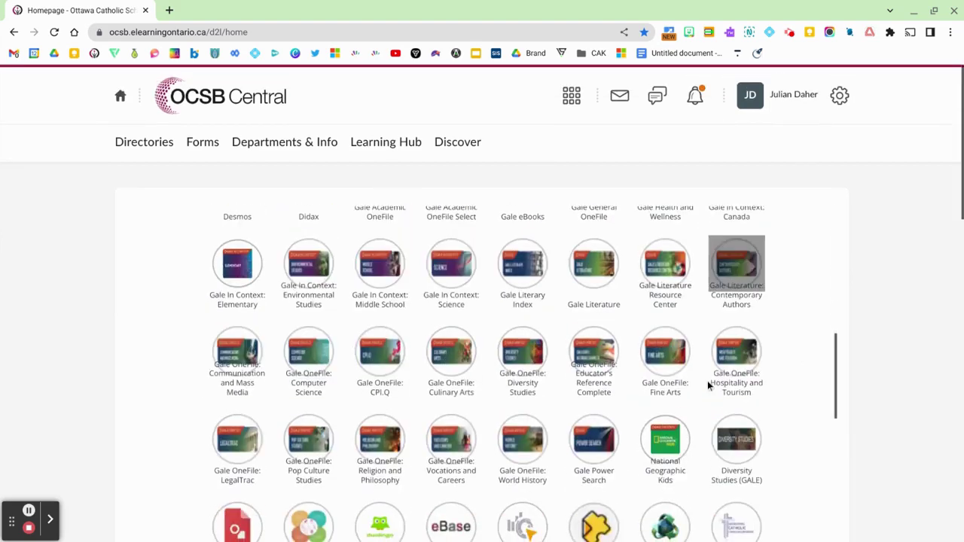
pyautogui.scroll(8, 710, 387)
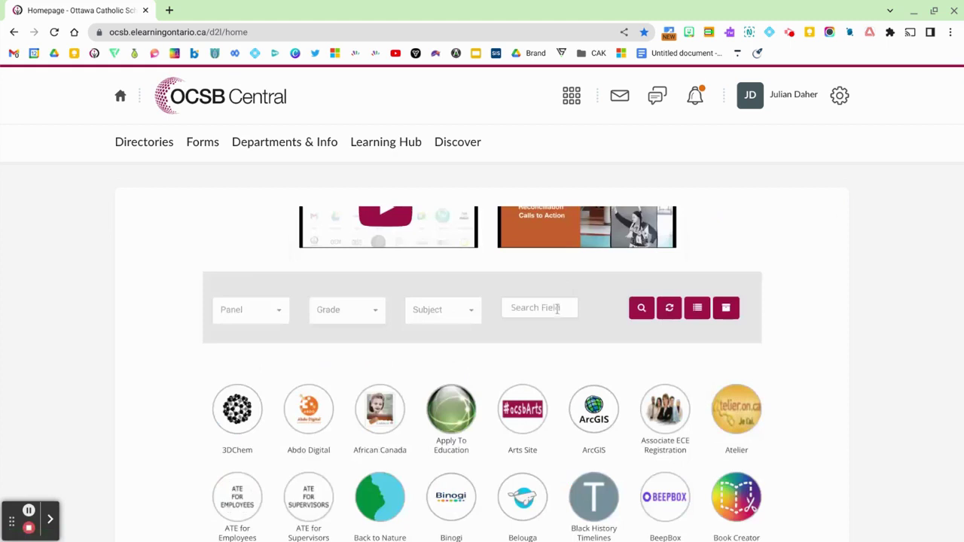
pyautogui.click(557, 308)
pyautogui.write('launch')
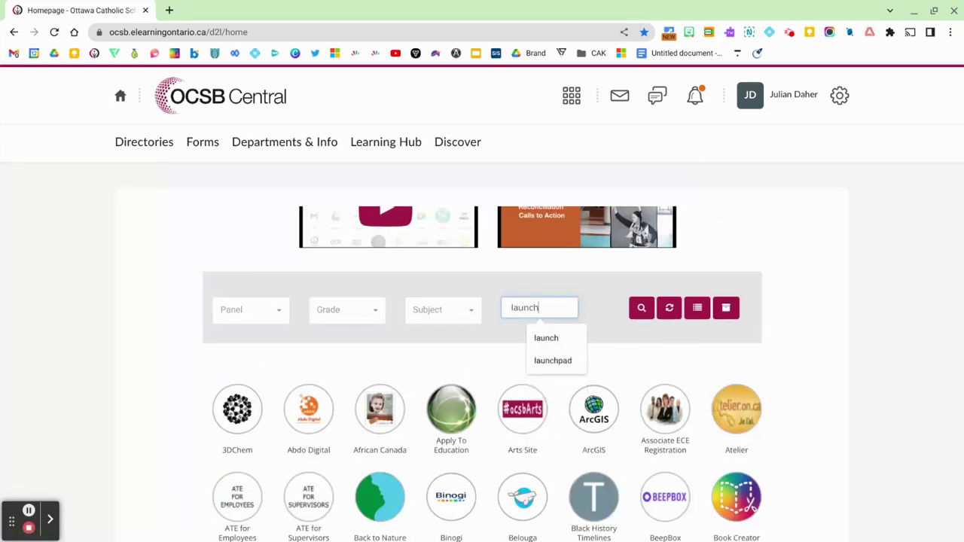
pyautogui.press('Return')
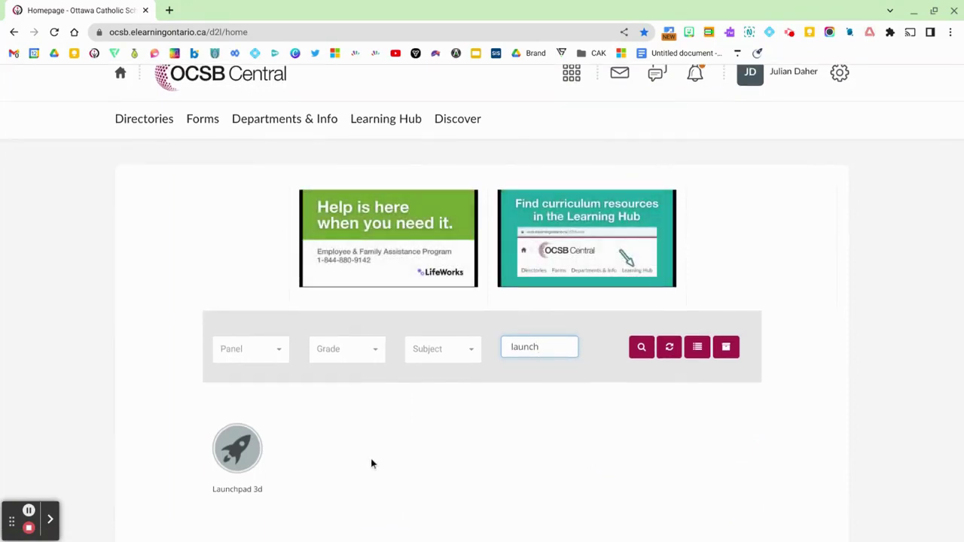
pyautogui.moveTo(240, 445)
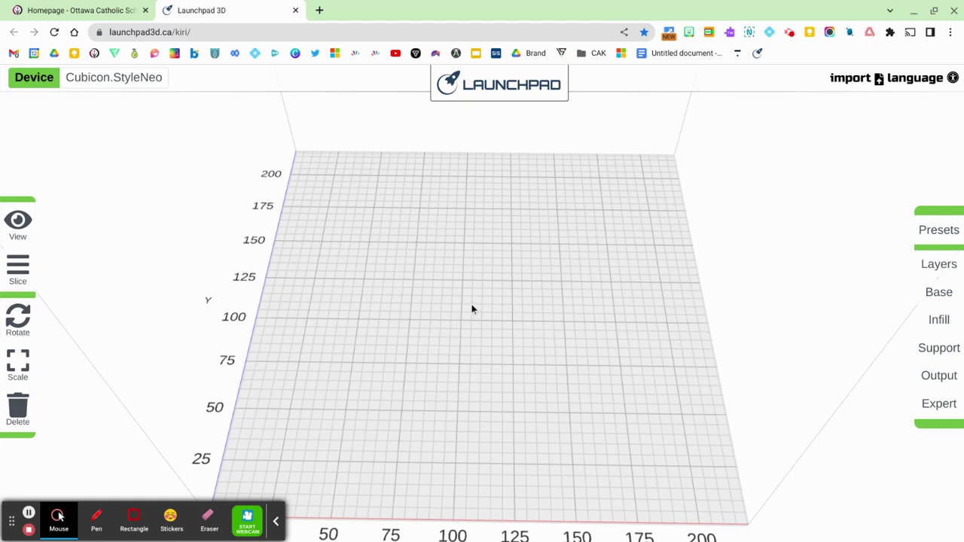
# Scroll the Launchpad 3D page showing the empty build plate with Cubicon.StyleNeo as the device.
pyautogui.scroll(-3, 476, 296)
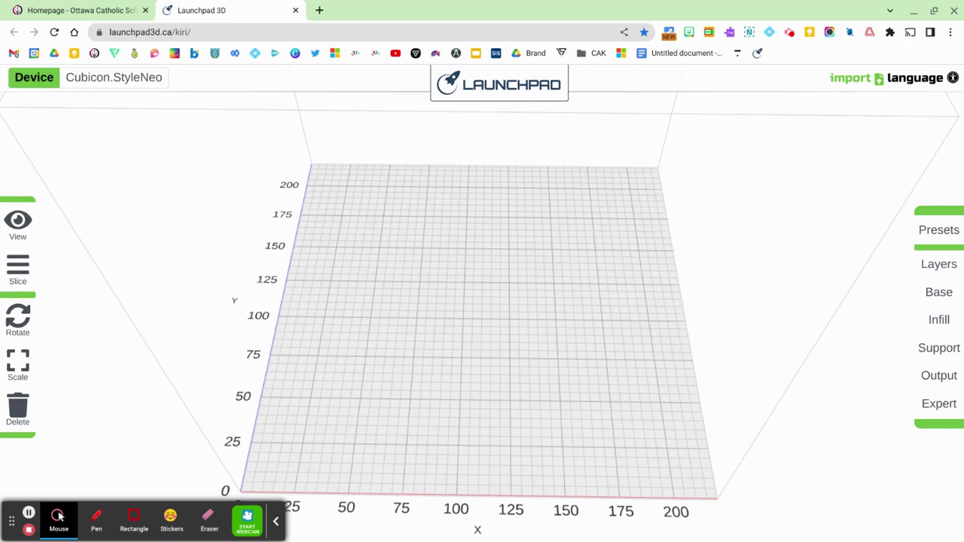
# Import JulianNamePlate.stl from Downloads and inspect the keychain tag from a low angle.
pyautogui.click(853, 83)
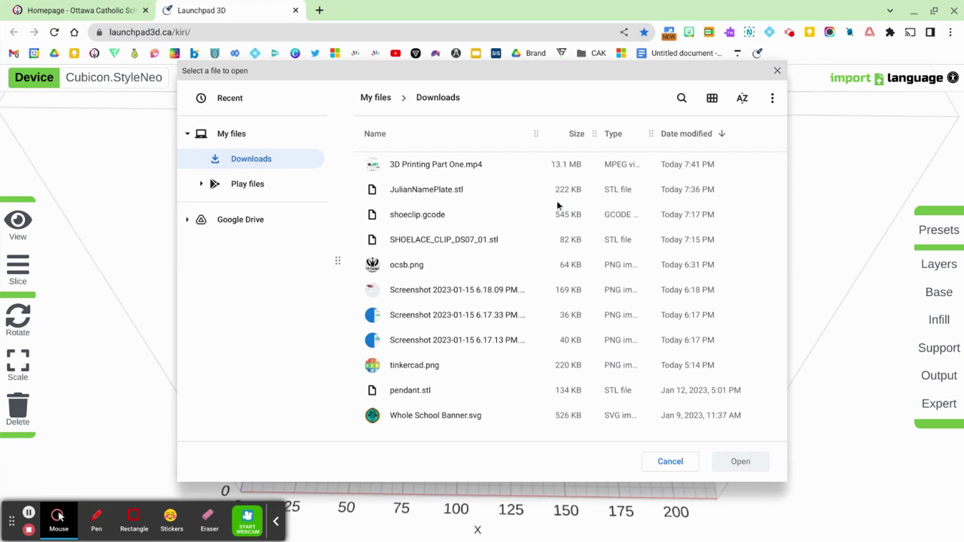
pyautogui.click(432, 193)
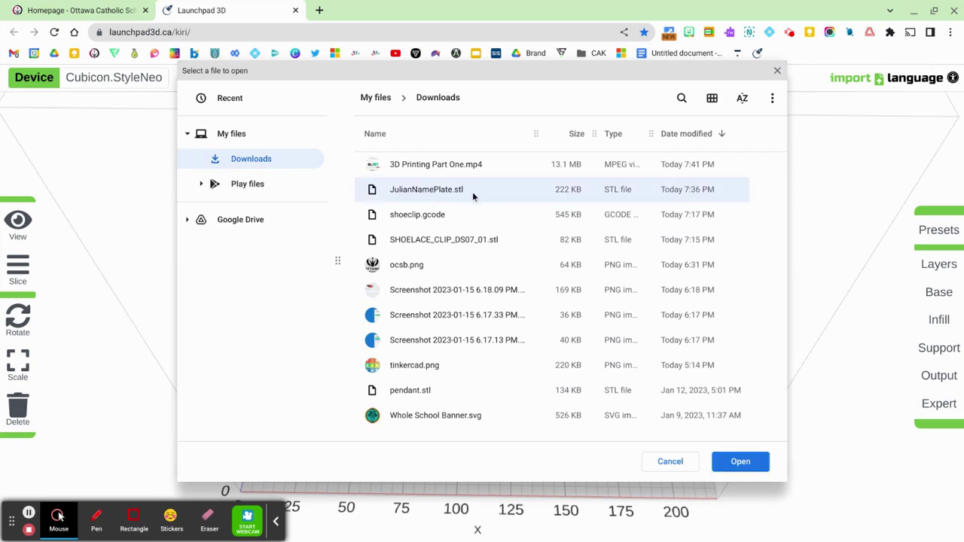
pyautogui.click(740, 461)
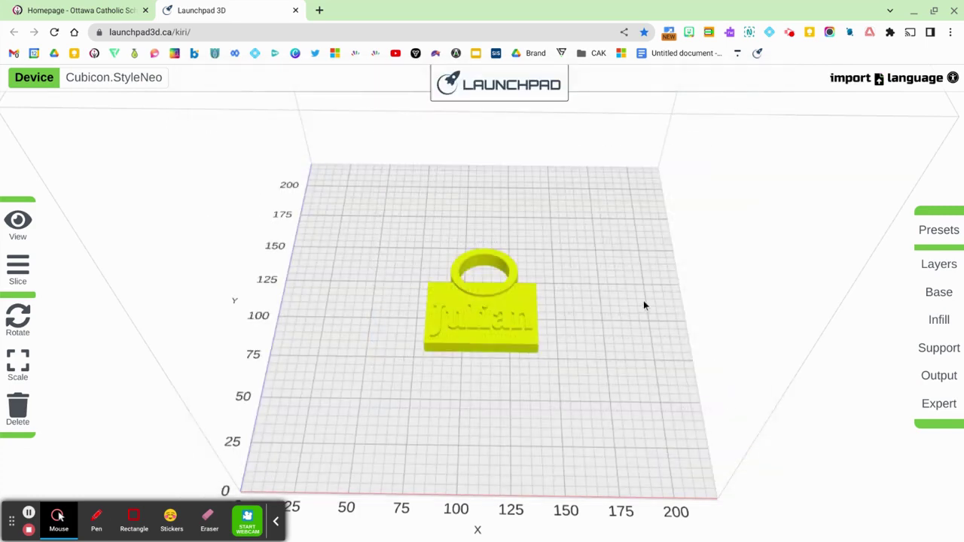
pyautogui.scroll(5, 596, 301)
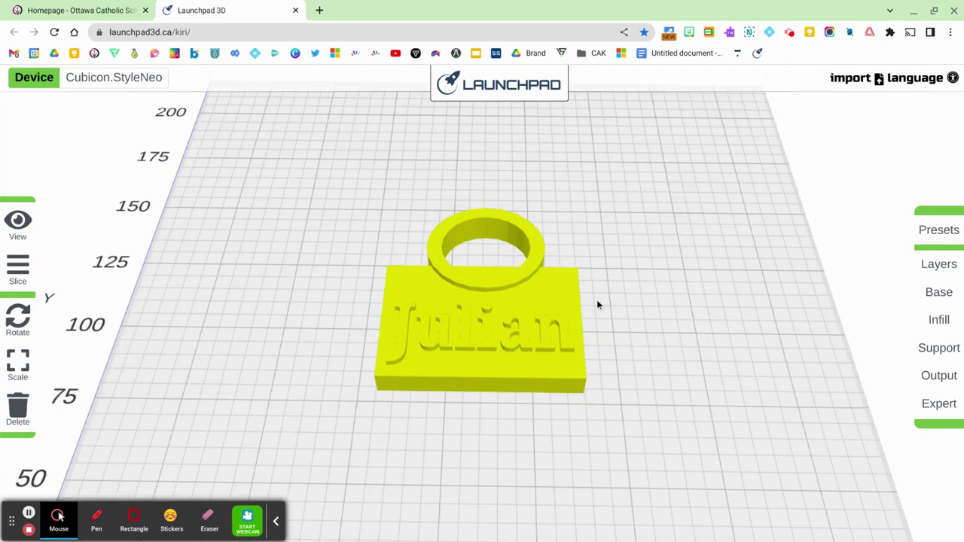
pyautogui.moveTo(677, 324)
pyautogui.mouseDown()
pyautogui.moveTo(699, 294)
pyautogui.moveTo(737, 274)
pyautogui.moveTo(677, 304)
pyautogui.moveTo(683, 331)
pyautogui.moveTo(692, 315)
pyautogui.mouseUp()
pyautogui.scroll(-4, 692, 314)
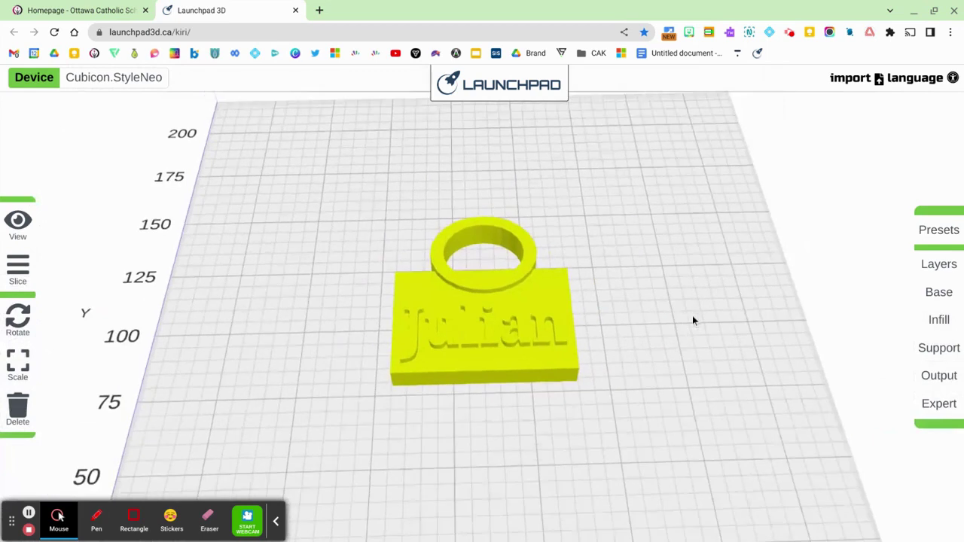
pyautogui.scroll(-2, 683, 336)
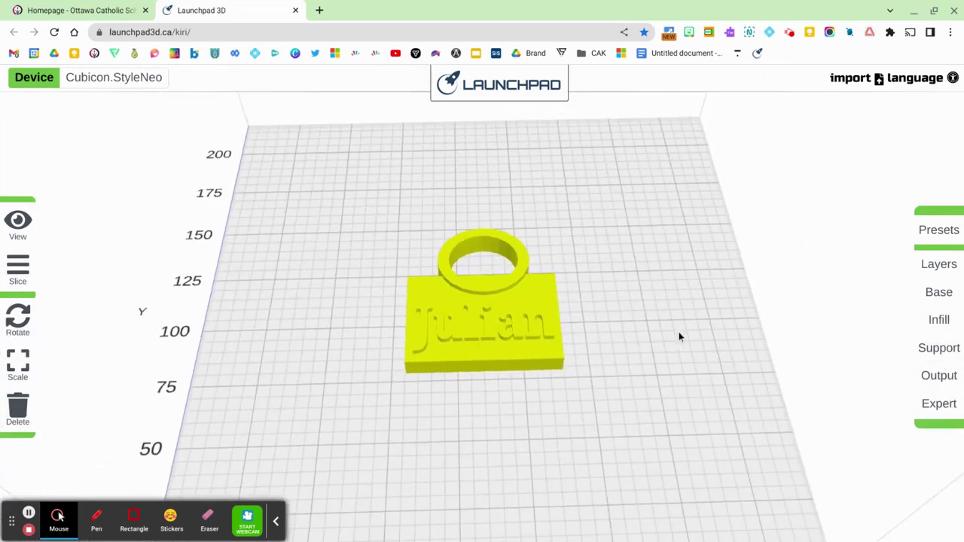
pyautogui.scroll(4, 648, 319)
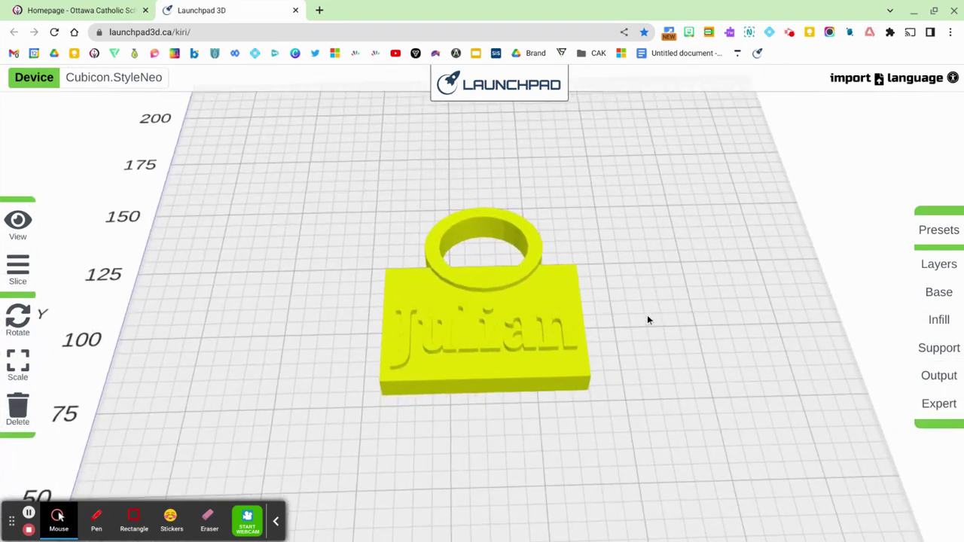
pyautogui.moveTo(650, 315); pyautogui.dragTo(671, 315)
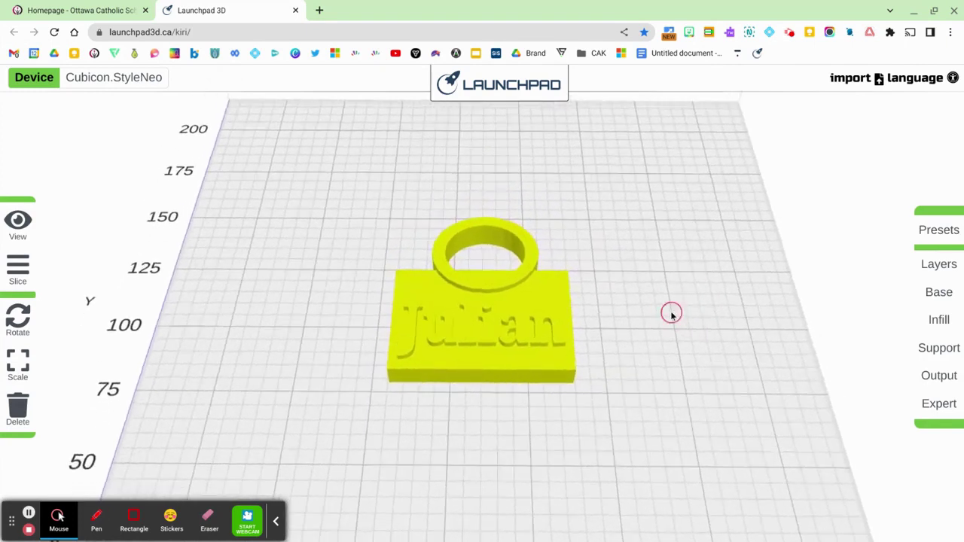
# Choose Cubicon Style from My Devices as the printer and close the device list.
pyautogui.click(120, 79)
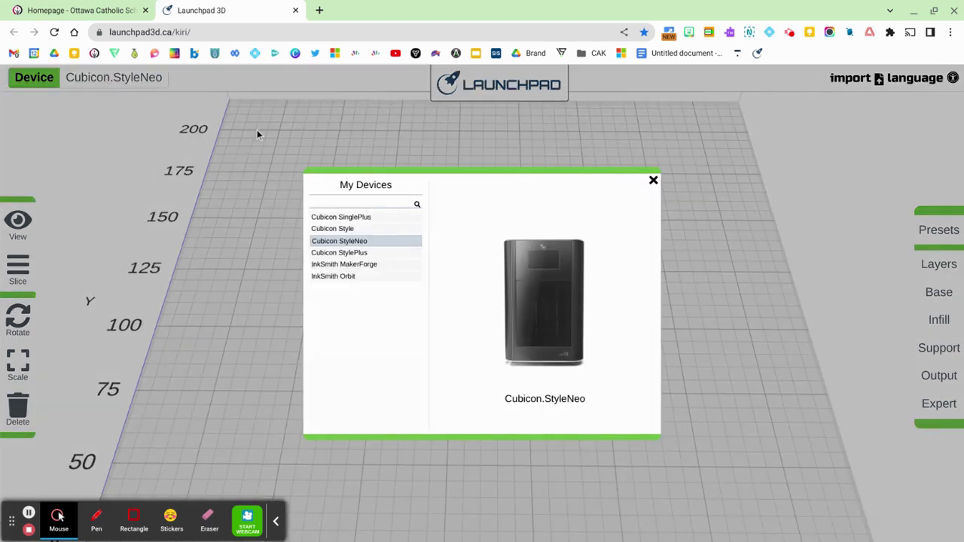
pyautogui.click(332, 229)
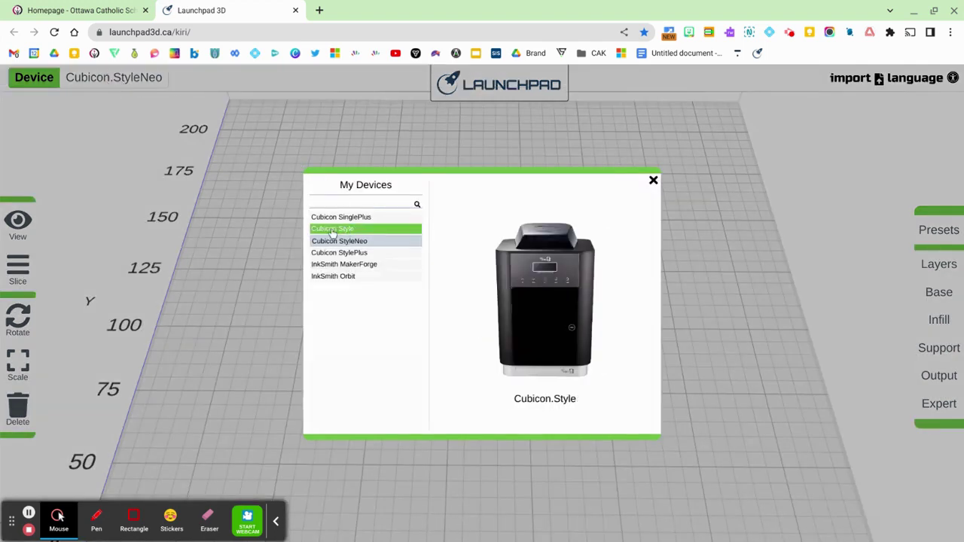
pyautogui.click(351, 229)
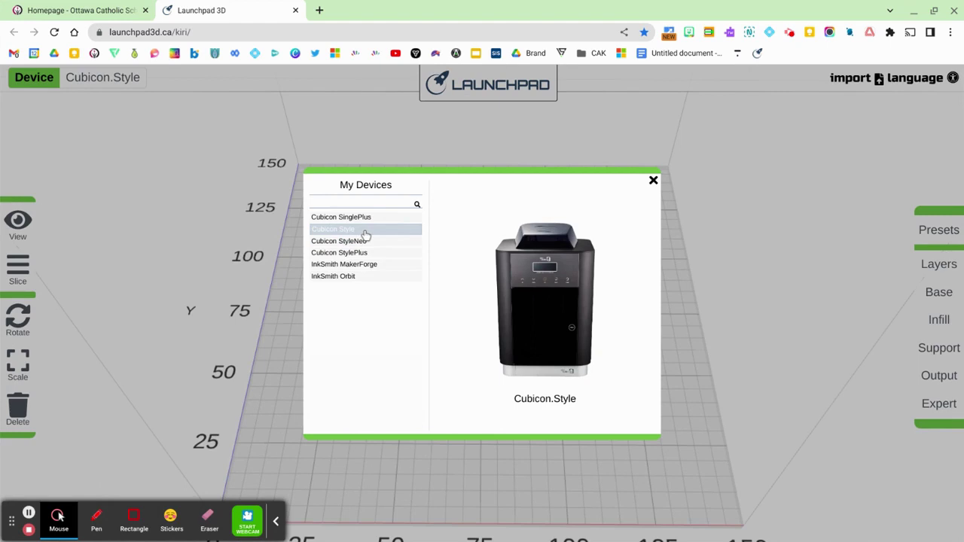
pyautogui.click(362, 218)
pyautogui.click(653, 181)
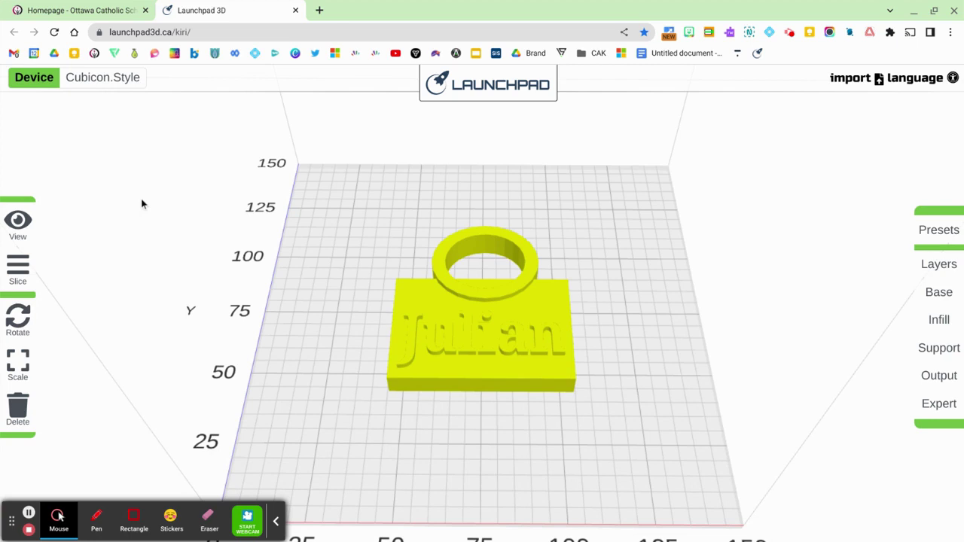
pyautogui.click(276, 521)
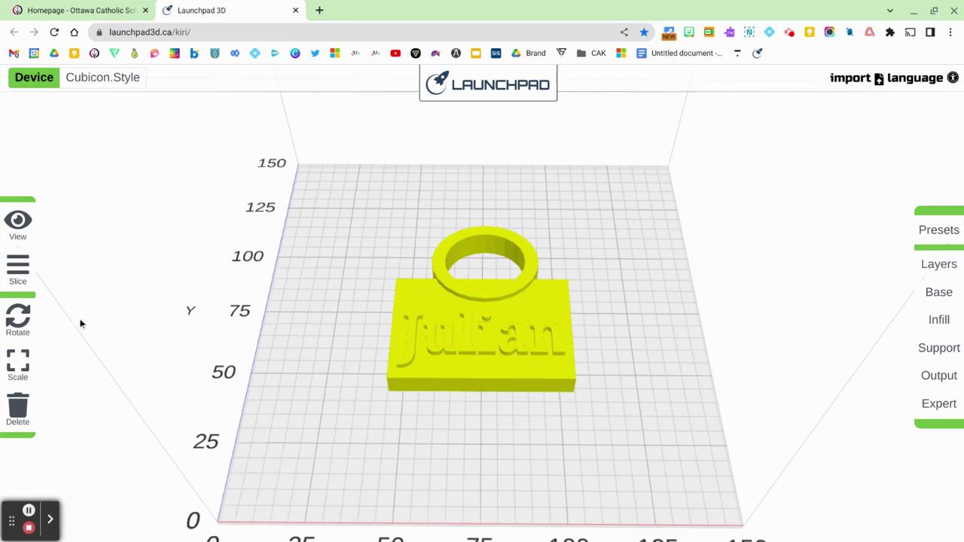
pyautogui.click(18, 268)
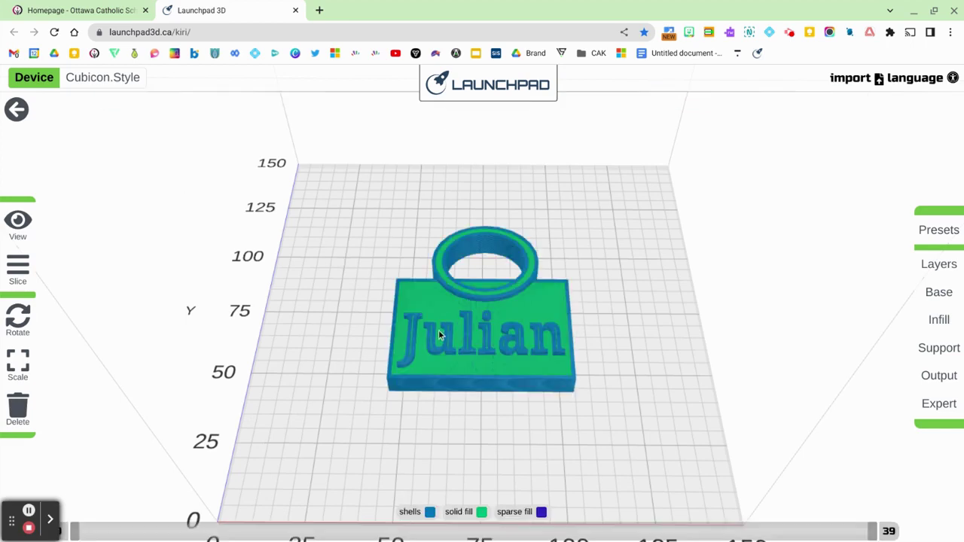
pyautogui.scroll(5, 438, 330)
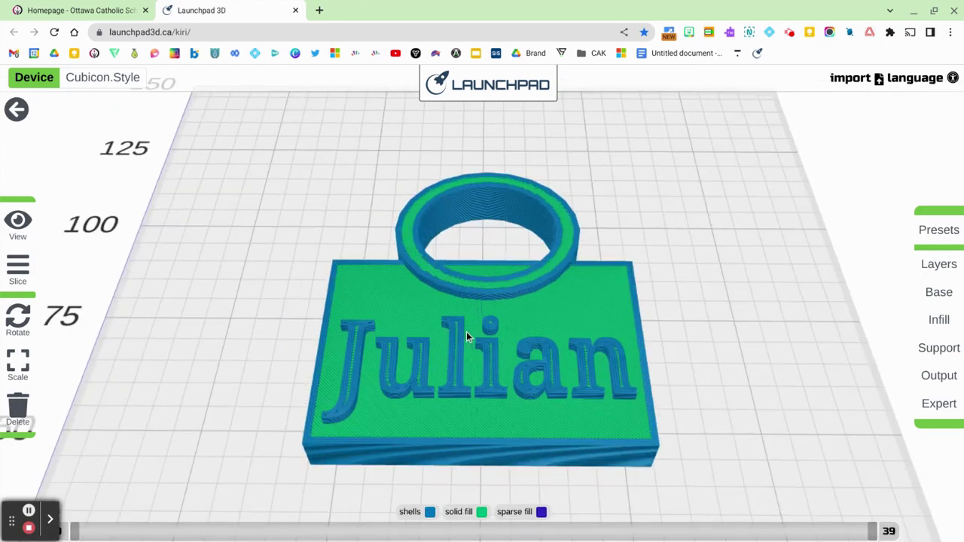
pyautogui.scroll(2, 545, 315)
pyautogui.moveTo(638, 298); pyautogui.dragTo(662, 265)
pyautogui.scroll(5, 624, 330)
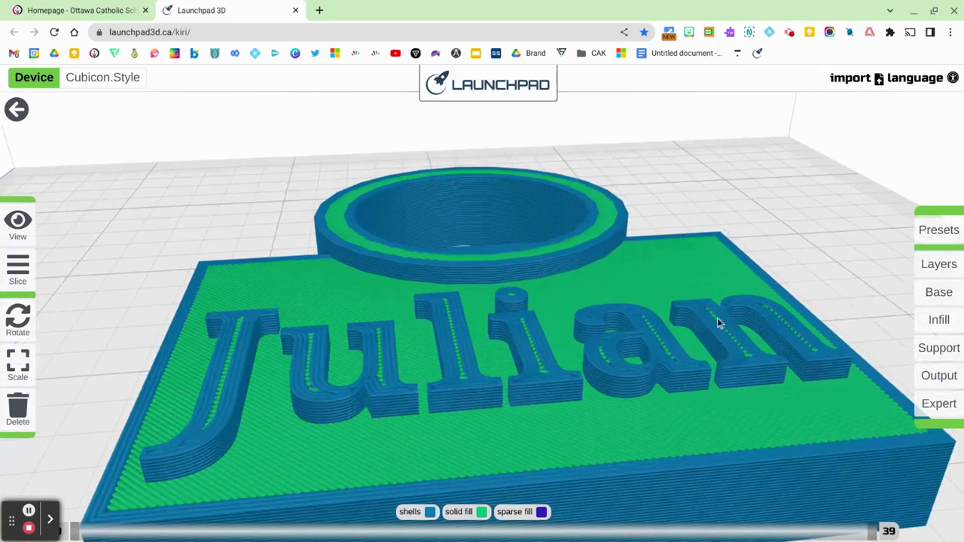
pyautogui.scroll(-3, 743, 265)
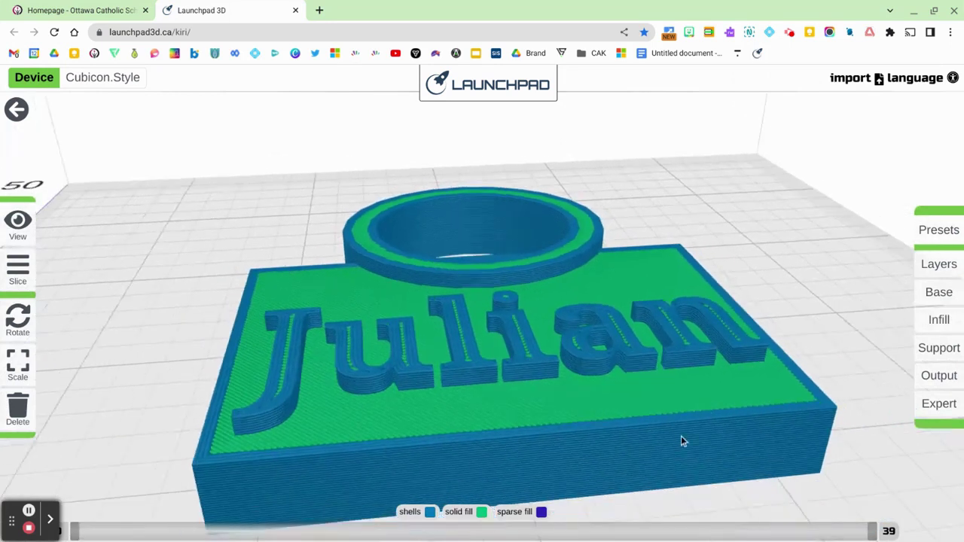
pyautogui.scroll(-2, 571, 398)
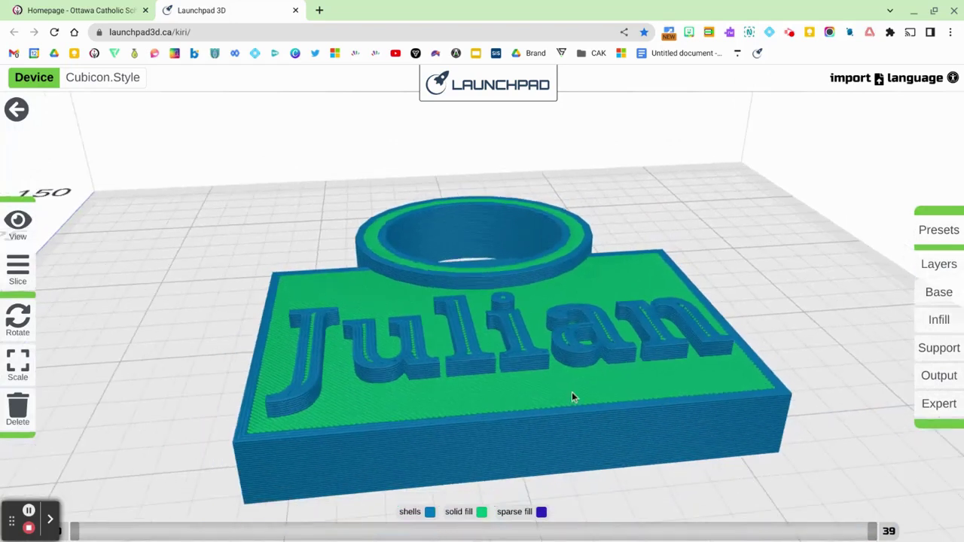
pyautogui.scroll(3, 511, 412)
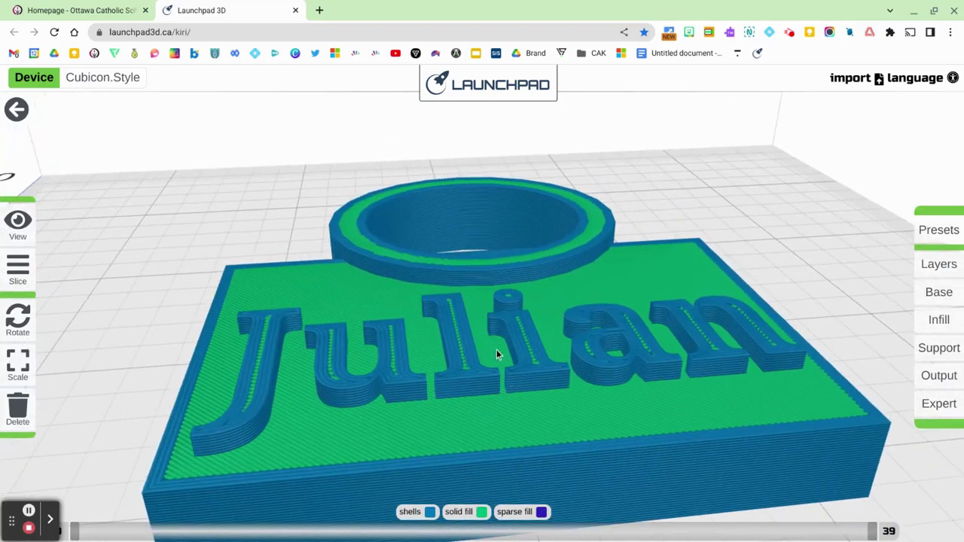
pyautogui.scroll(-4, 509, 329)
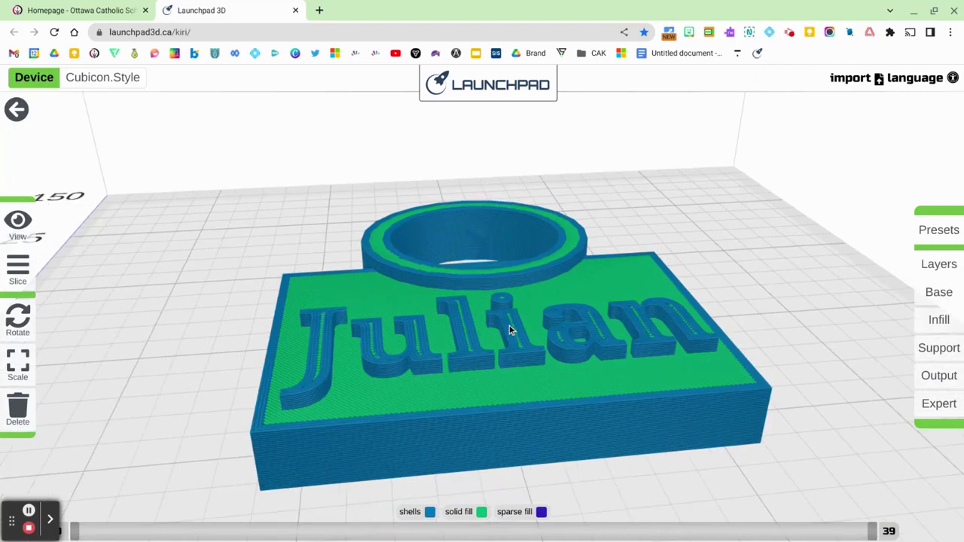
pyautogui.scroll(3, 513, 389)
pyautogui.scroll(-2, 629, 385)
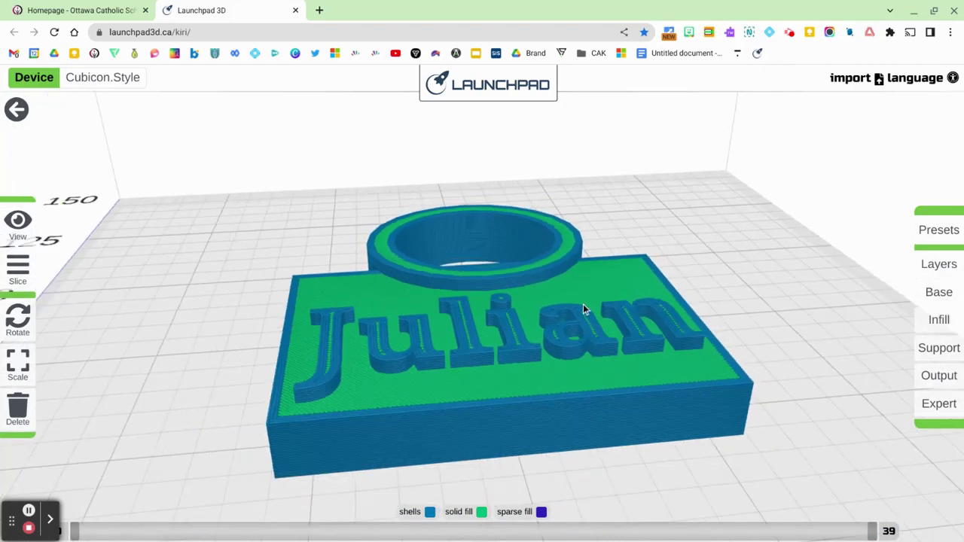
pyautogui.moveTo(582, 307); pyautogui.dragTo(541, 329)
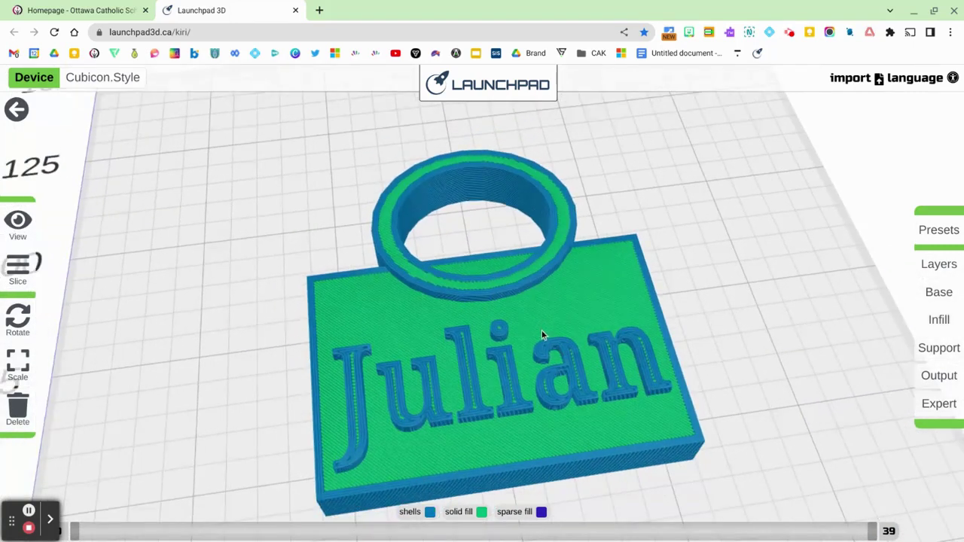
pyautogui.scroll(-3, 541, 330)
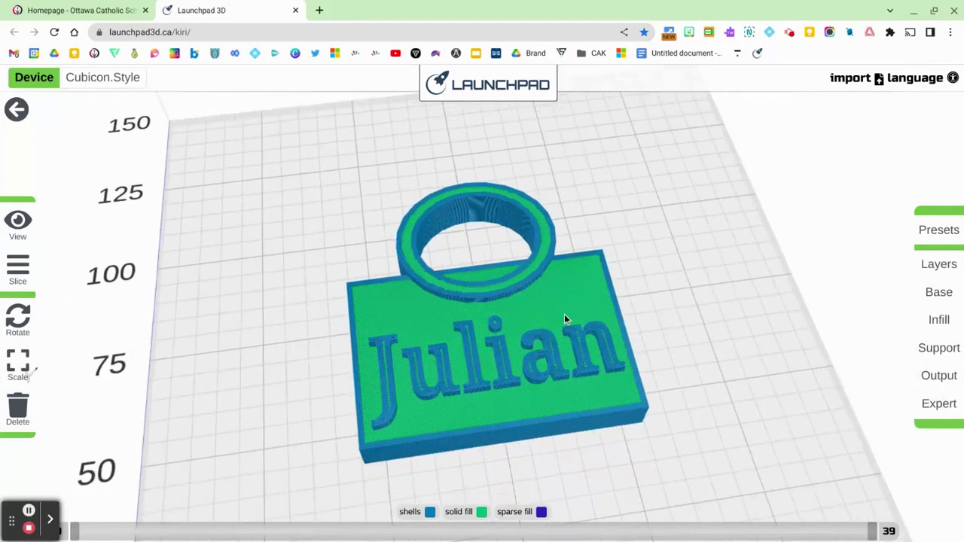
pyautogui.moveTo(563, 316); pyautogui.dragTo(542, 318)
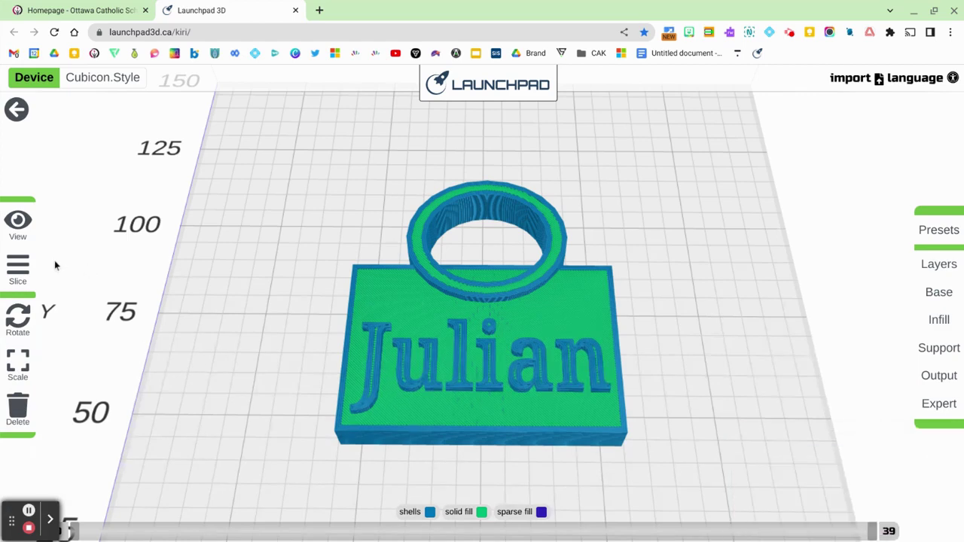
# Export the sliced JulianNamePlate-011 and change the filament density from 1.25 to 1.75.
pyautogui.moveTo(20, 268)
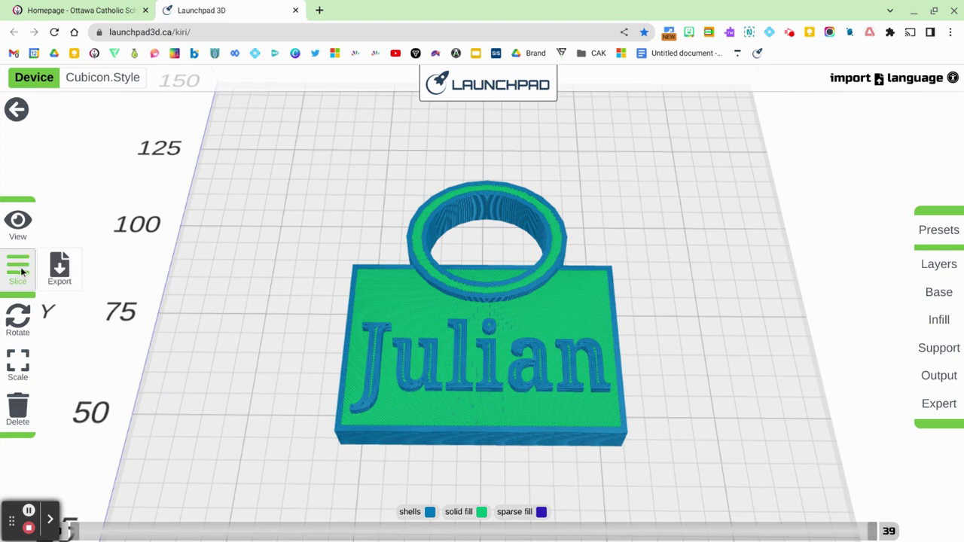
pyautogui.click(60, 275)
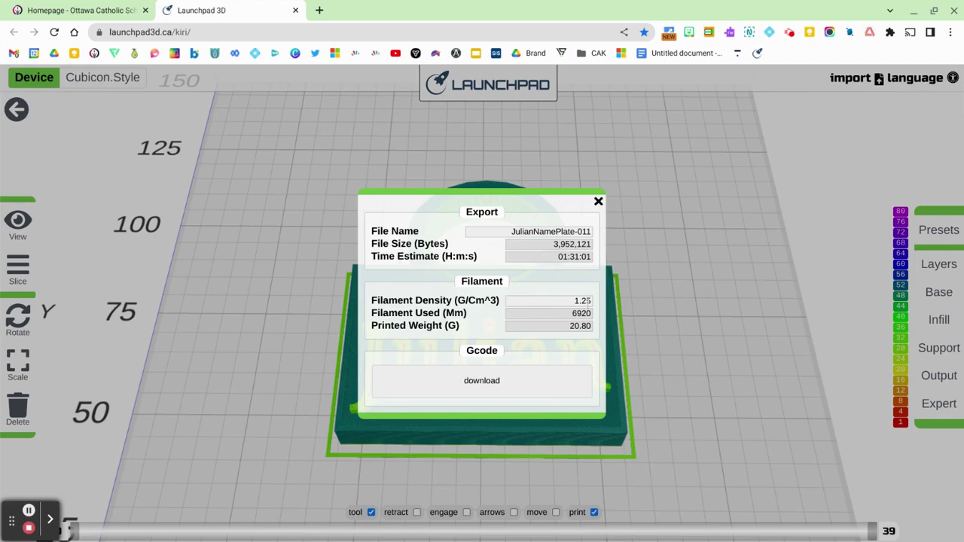
pyautogui.click(592, 300)
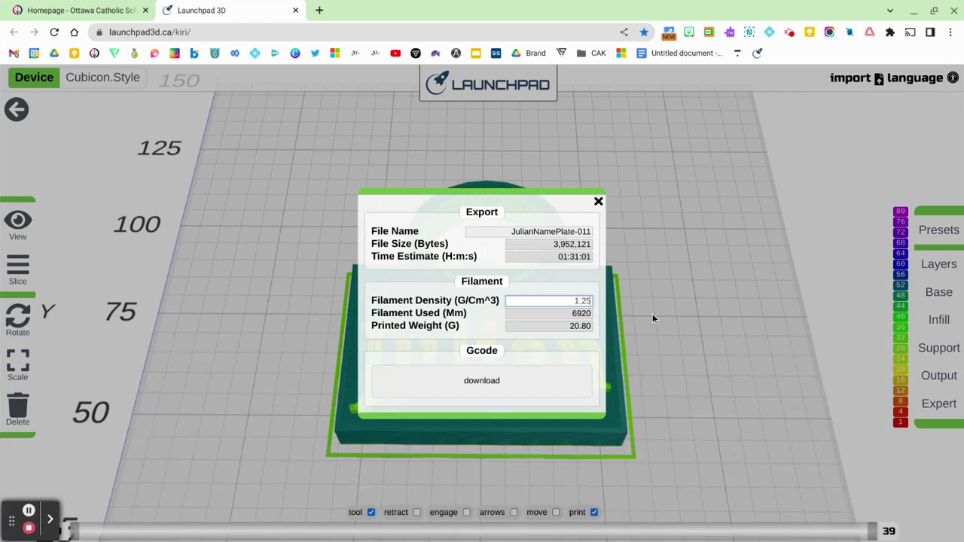
pyautogui.press('BackSpace')
pyautogui.press('BackSpace')
pyautogui.write('75')
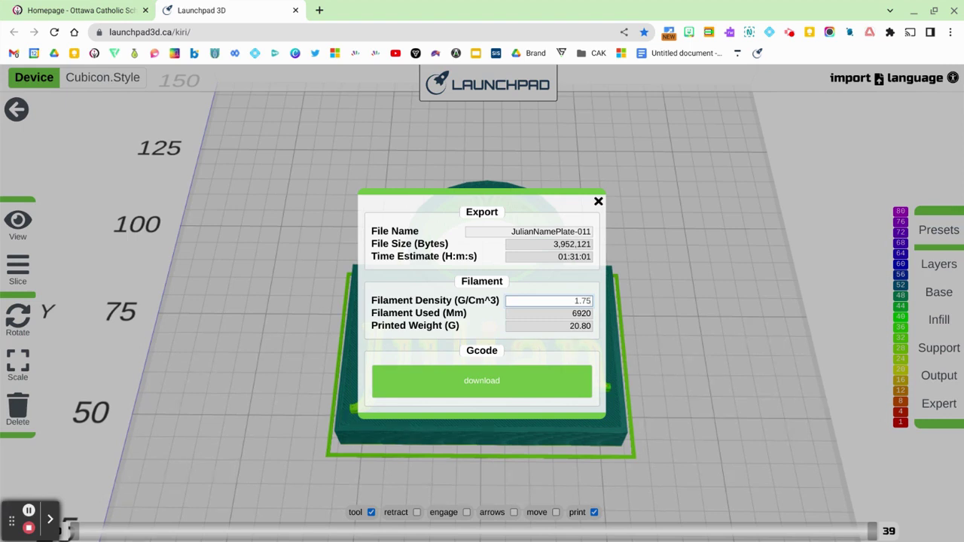
# Download the print file and save it to Downloads as JulianNamePlate-011.hvs.
pyautogui.click(504, 383)
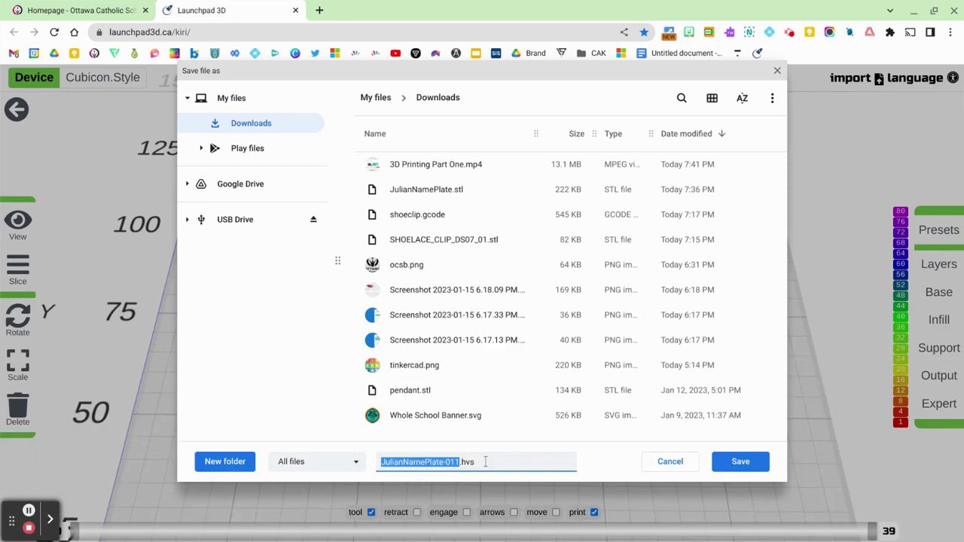
pyautogui.moveTo(485, 461); pyautogui.dragTo(459, 461)
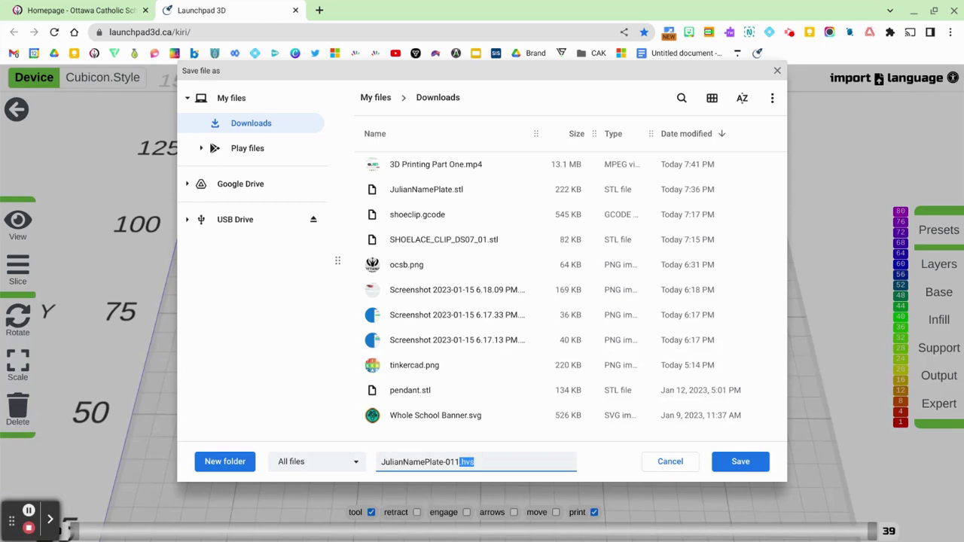
pyautogui.click(519, 461)
pyautogui.click(742, 462)
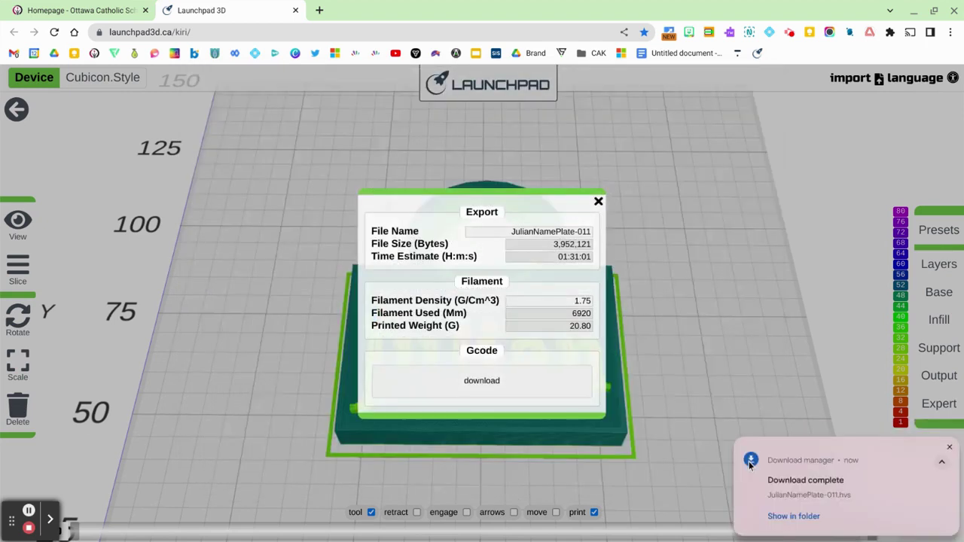
# Drag JulianNamePlate-011.hvs from Downloads onto the USB Drive, confirm it's there, and eject the drive.
pyautogui.click(793, 517)
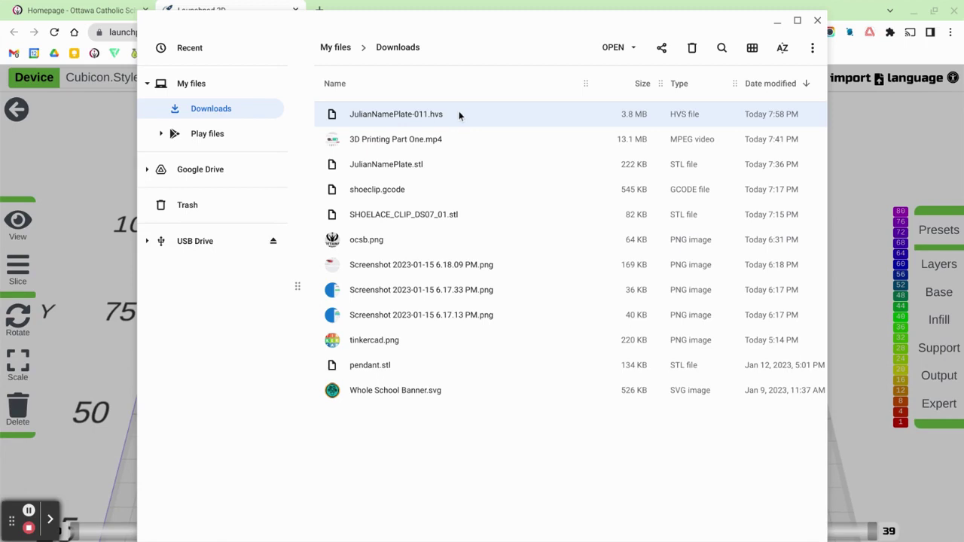
pyautogui.moveTo(461, 114); pyautogui.dragTo(187, 247)
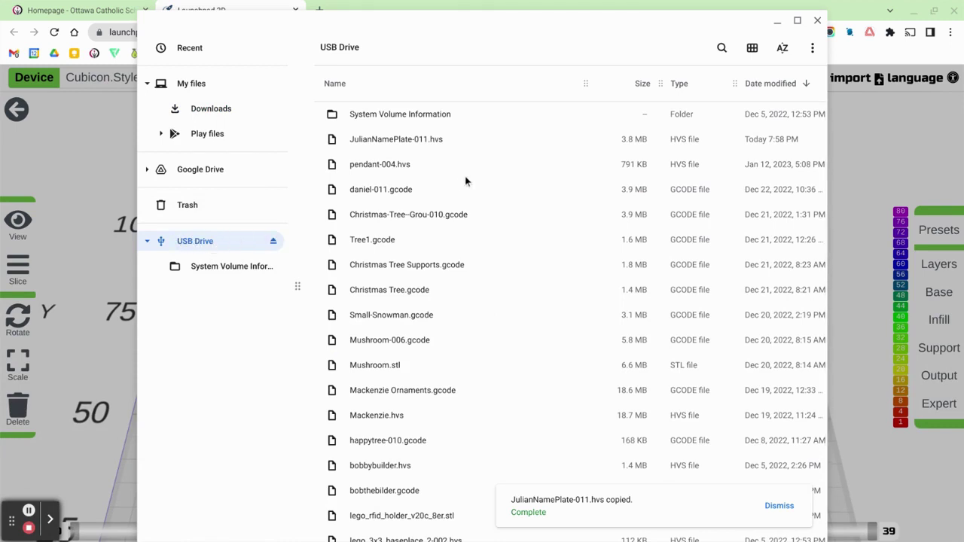
pyautogui.click(397, 139)
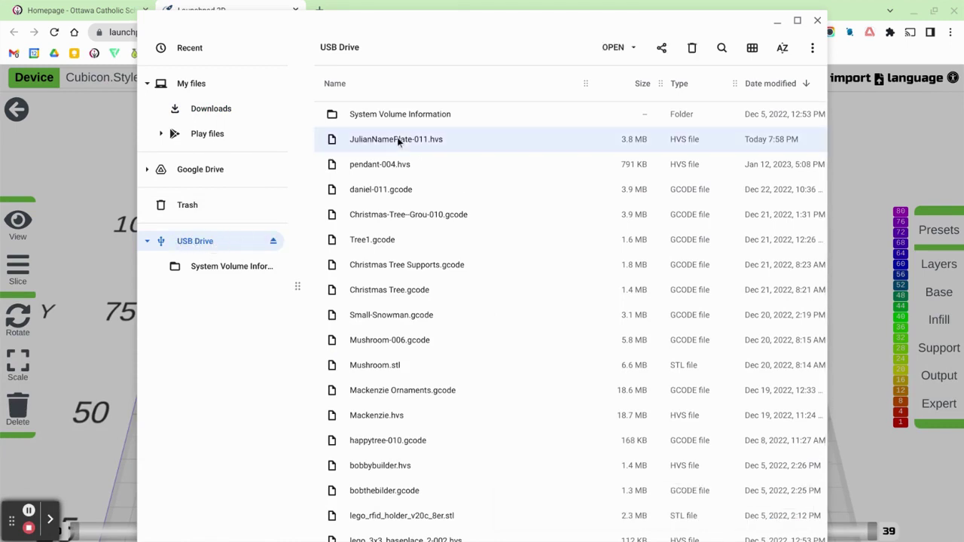
pyautogui.click(273, 242)
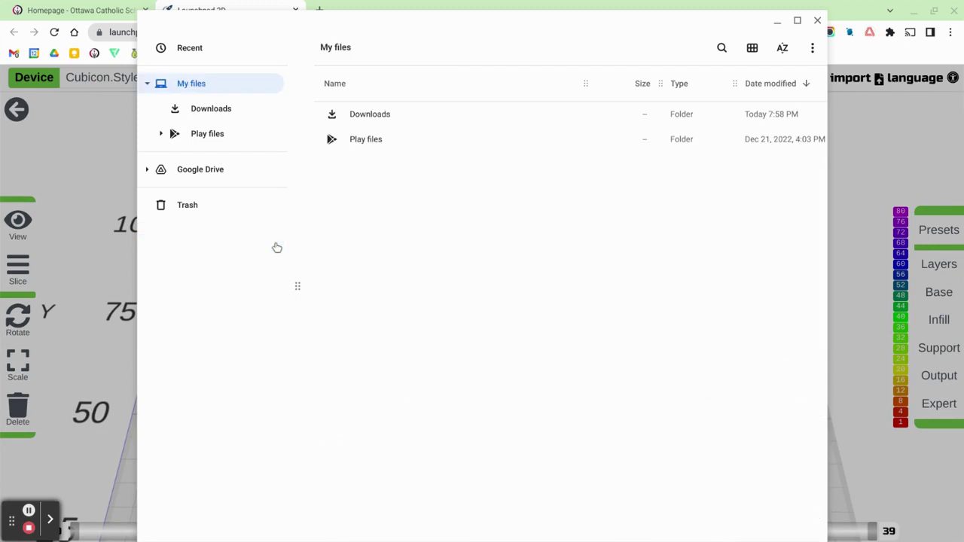